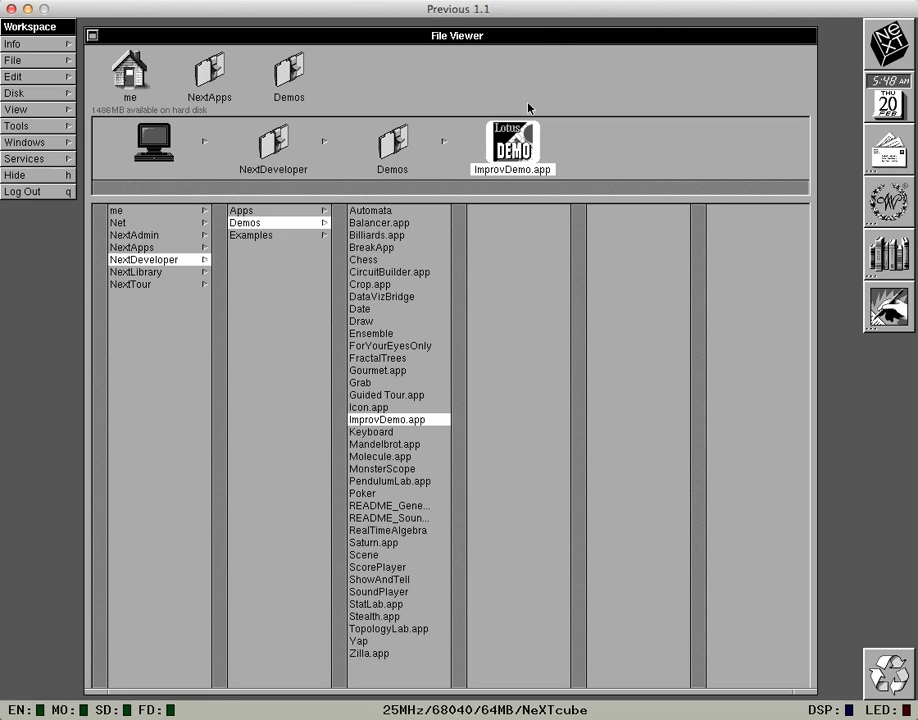
Launch ImprovDemo.app from the Demos column of the File Viewer
{"action": "double_click", "coordinate": [510, 150]}
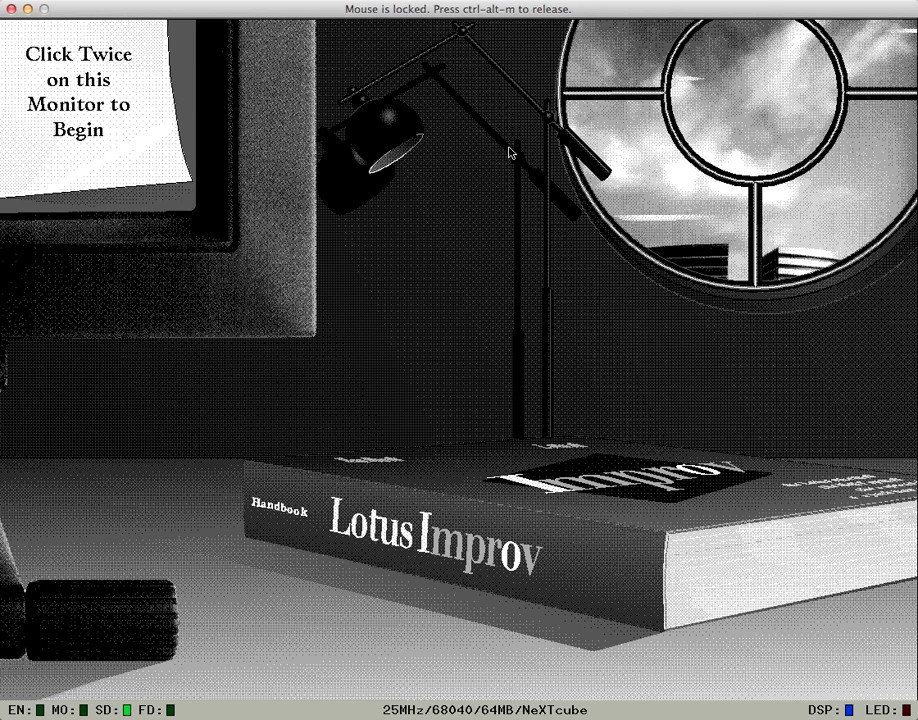
Start the Improv demo from the welcome scene and step through its GO, REPEAT, BACK and STOP controls
{"action": "double_click", "coordinate": [151, 125]}
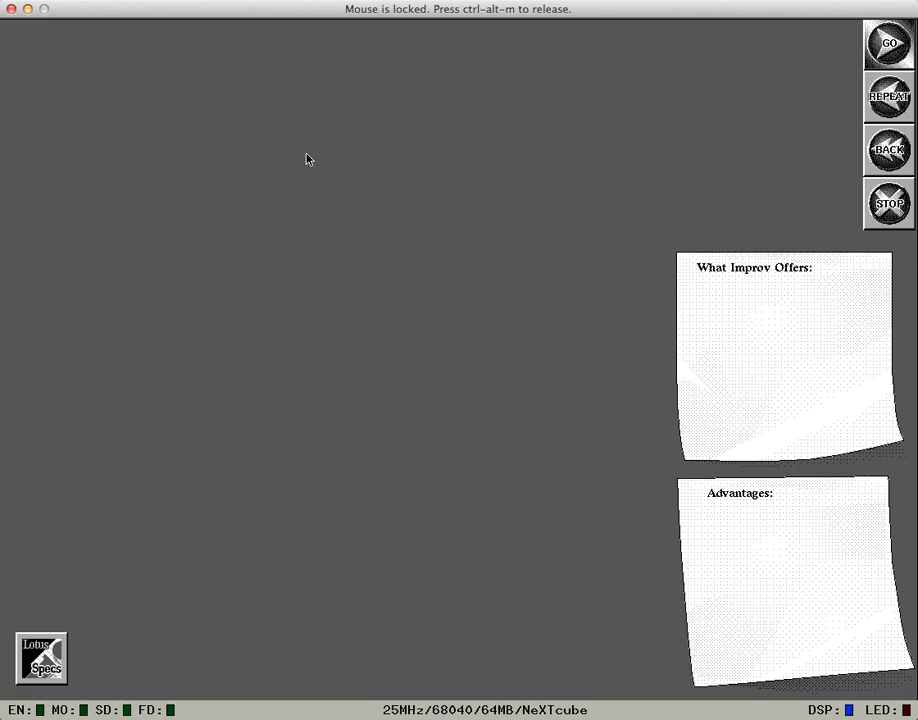
{"action": "left_click", "coordinate": [882, 57]}
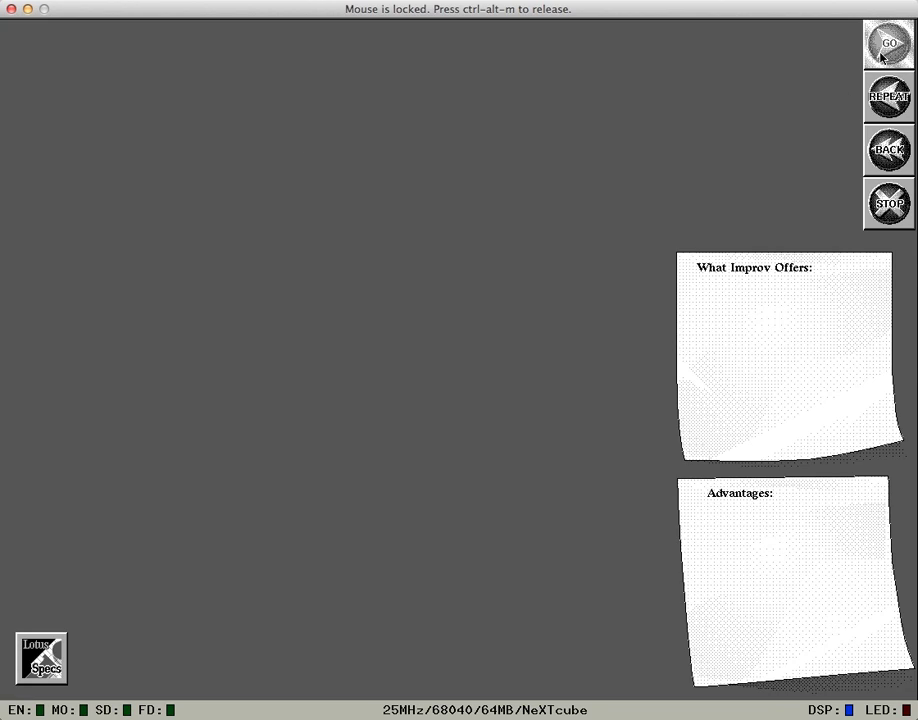
{"action": "left_click", "coordinate": [878, 118]}
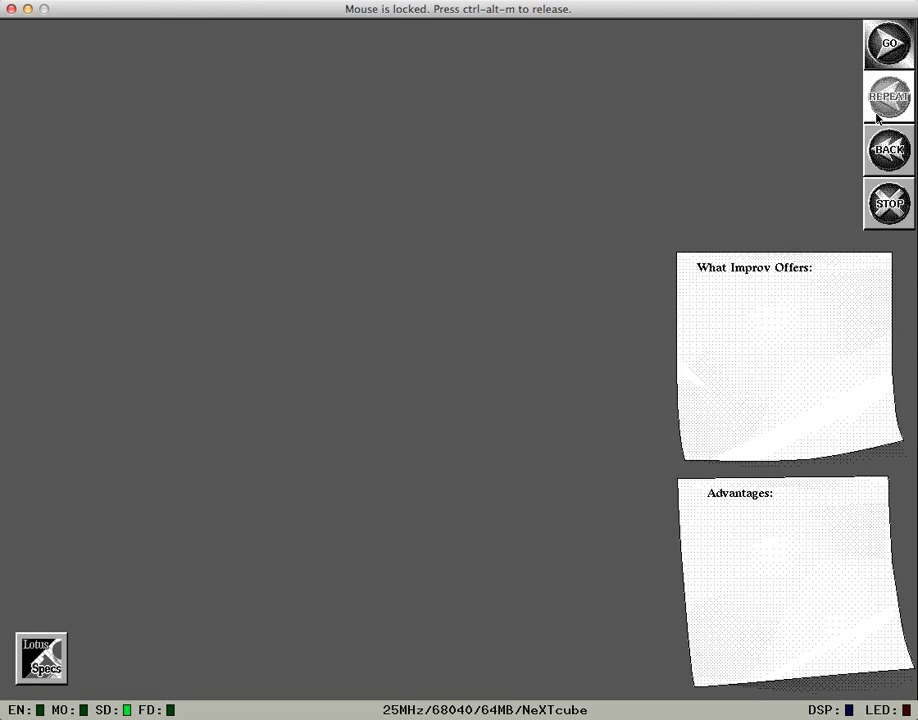
{"action": "left_click", "coordinate": [881, 170]}
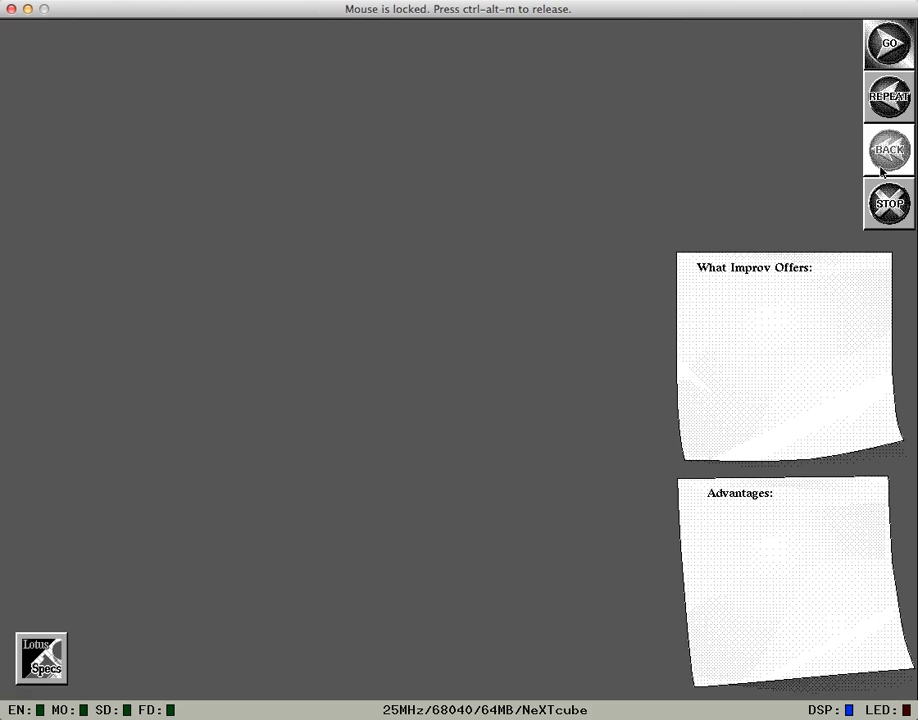
{"action": "left_click", "coordinate": [877, 224]}
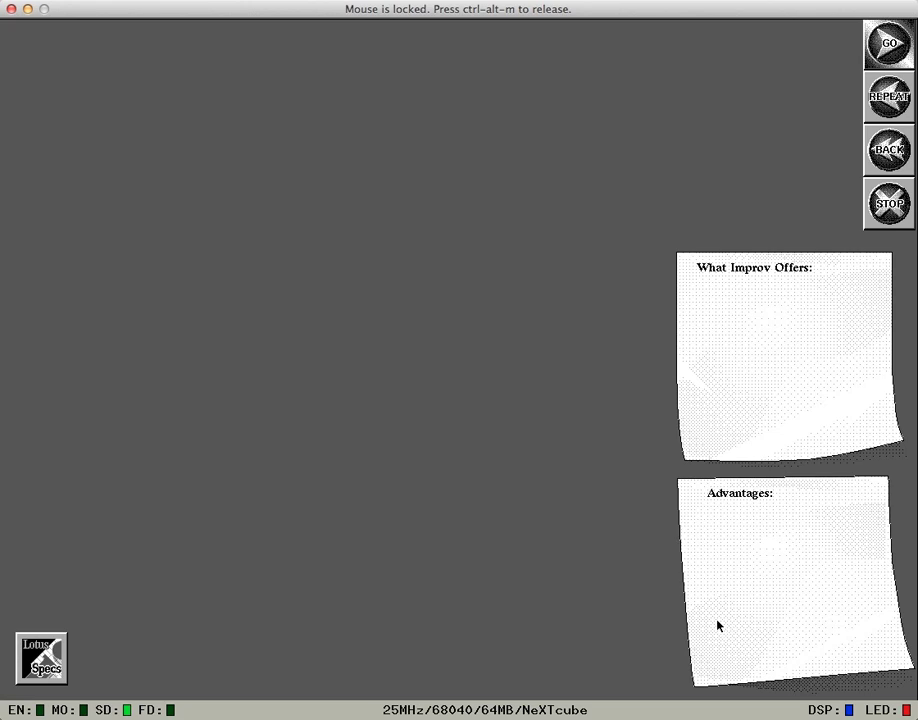
{"action": "double_click", "coordinate": [33, 668]}
Advance the demo through the quarterly Forecast formulas until the FY Total column appears
{"action": "left_click", "coordinate": [892, 50]}
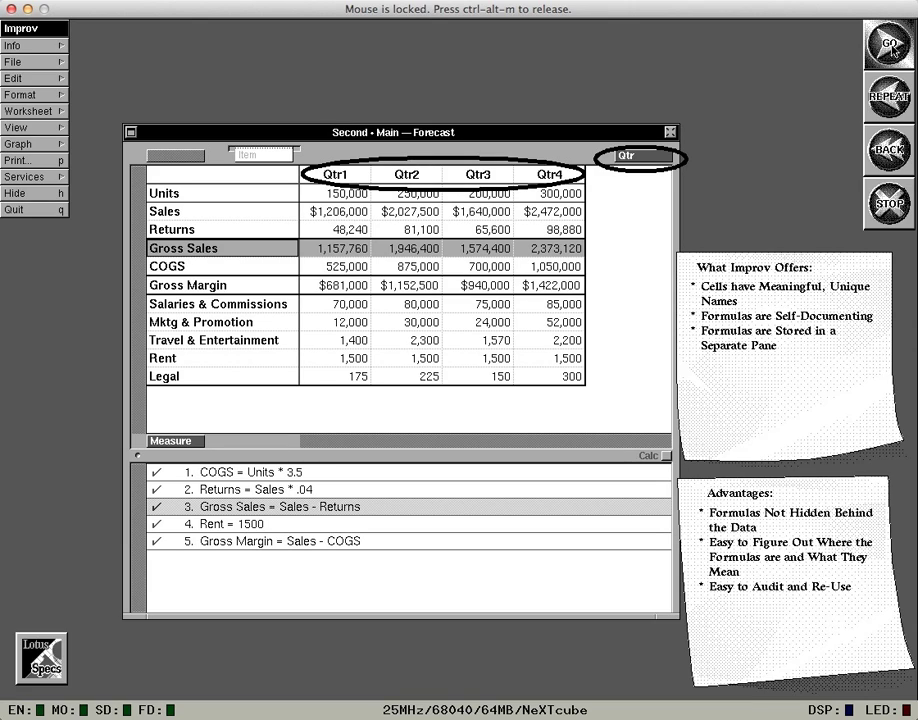
{"action": "left_click", "coordinate": [893, 50]}
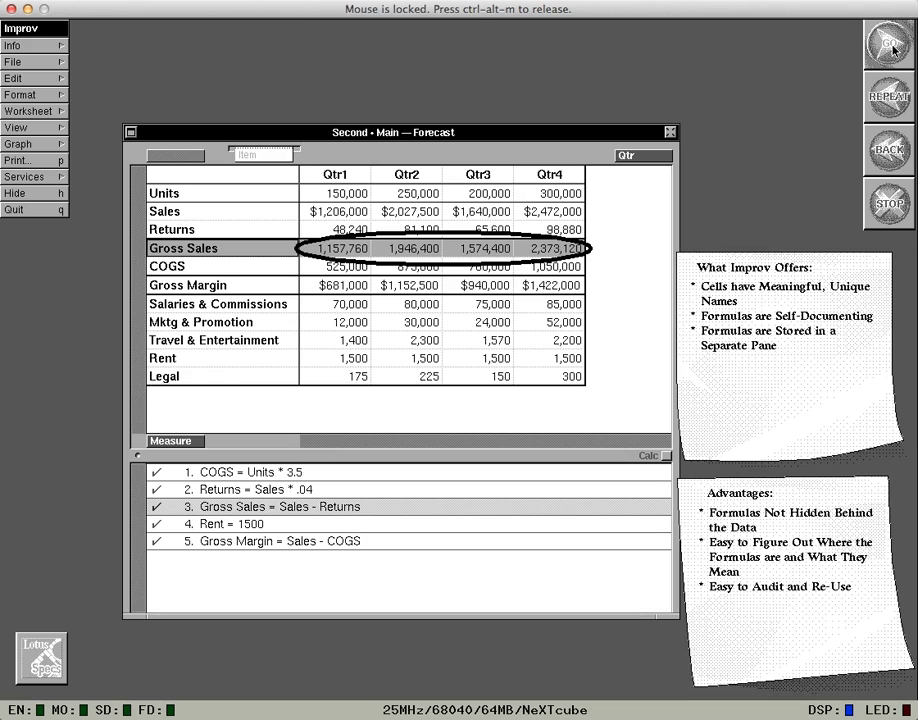
{"action": "left_click", "coordinate": [893, 47]}
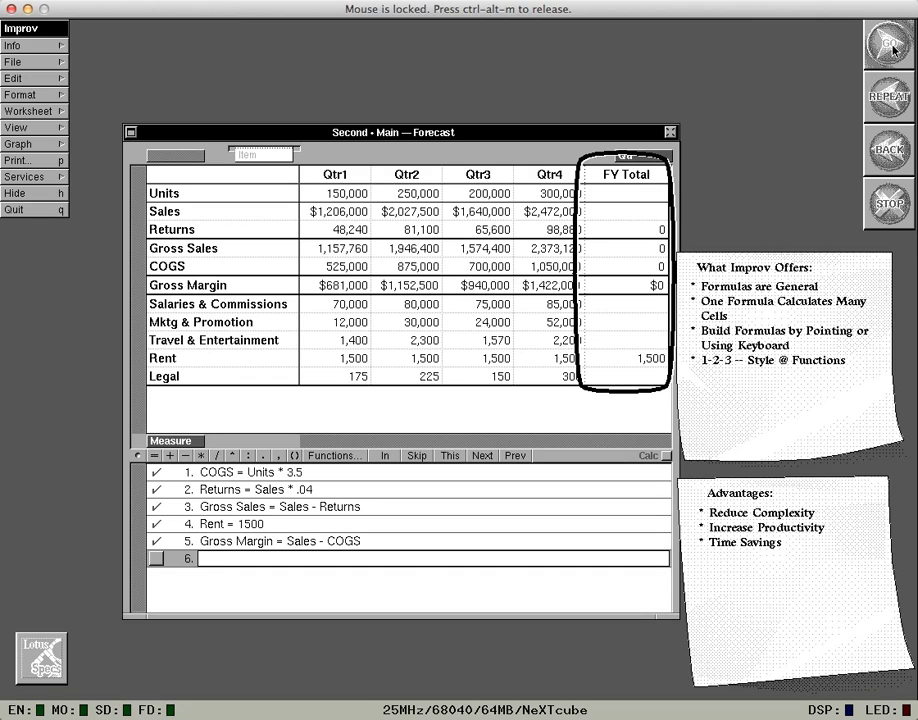
Give the FY Total column the formula sum(group_or_range) over Qtr1–Qtr4 and apply it
{"action": "left_click", "coordinate": [614, 178]}
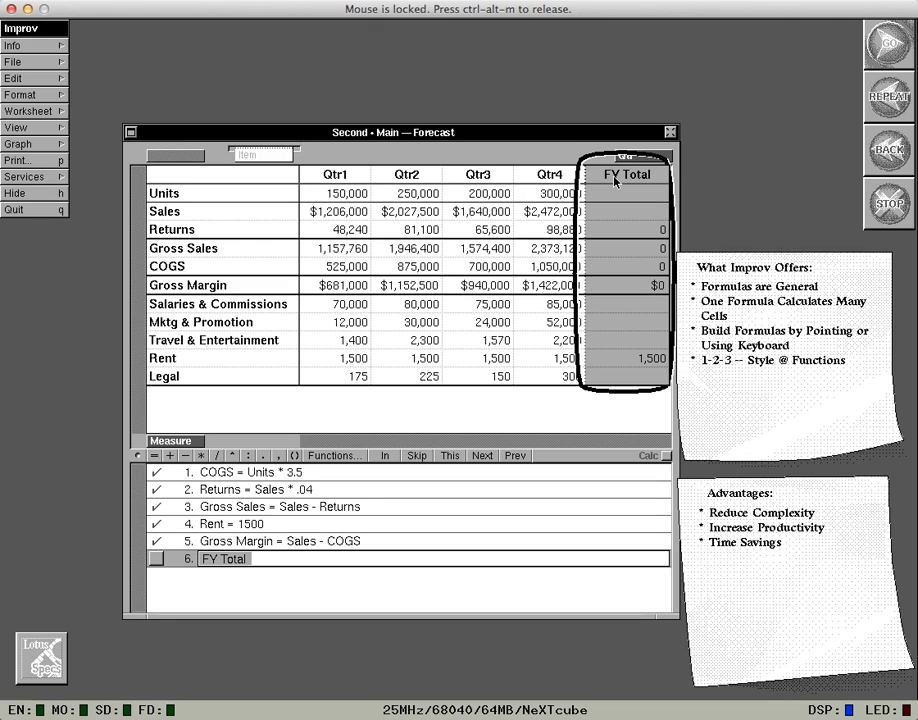
{"action": "left_click", "coordinate": [155, 457]}
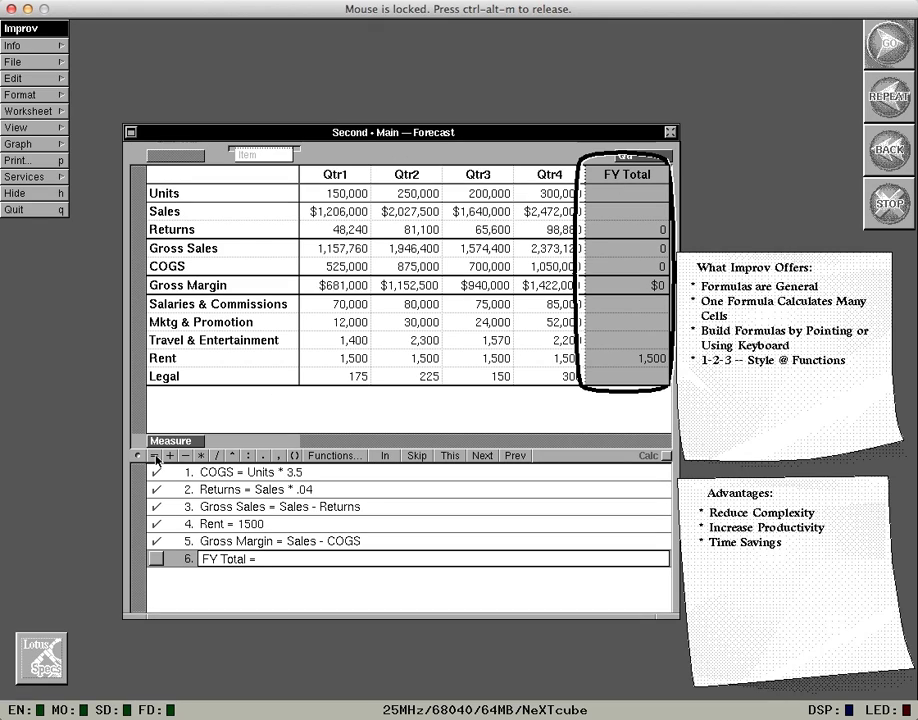
{"action": "left_click", "coordinate": [335, 455]}
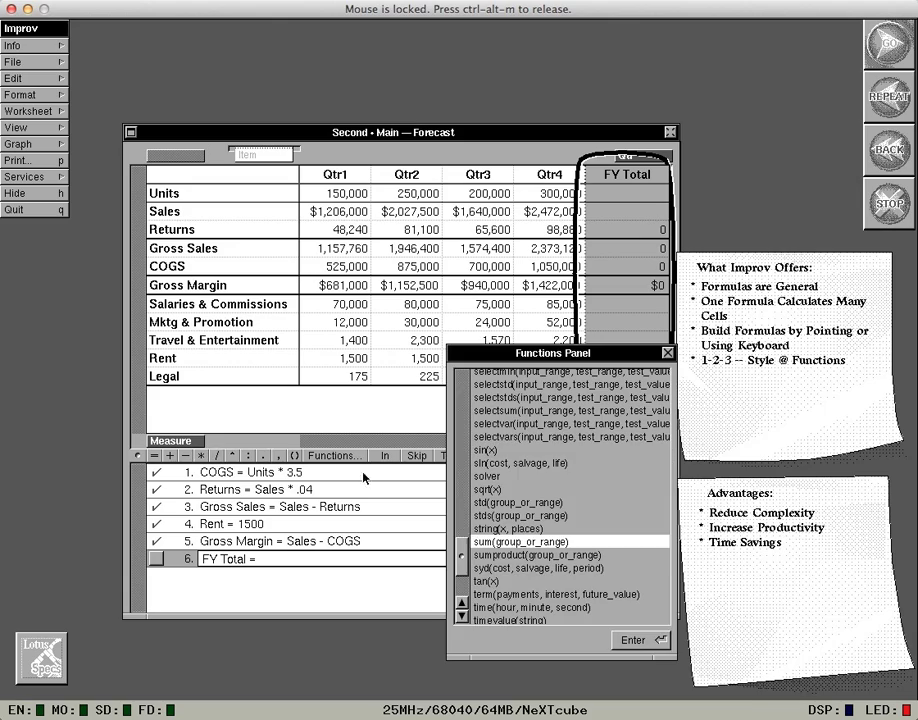
{"action": "left_click", "coordinate": [662, 640]}
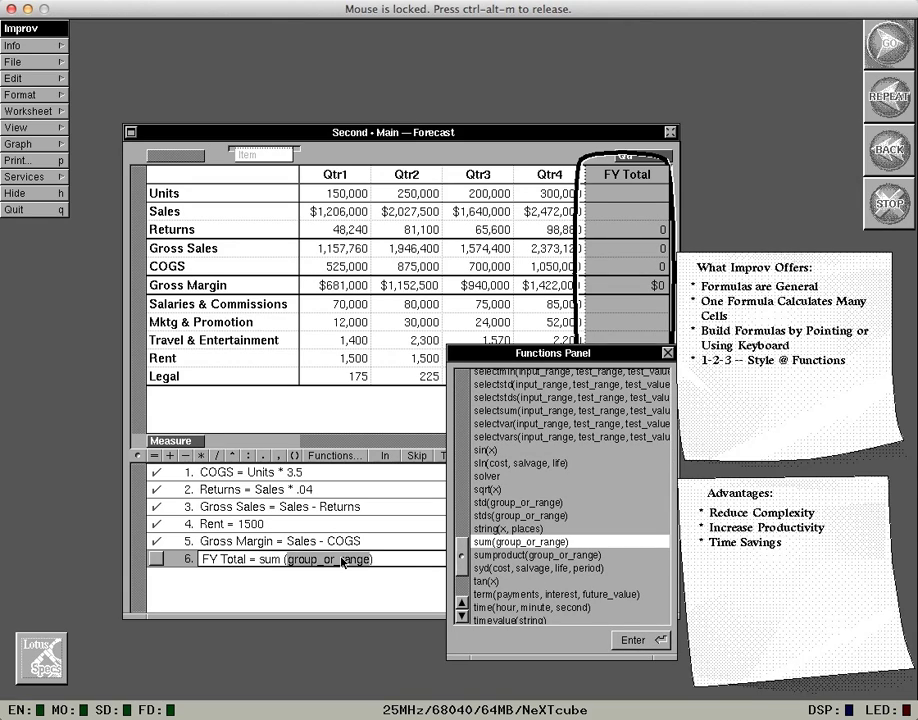
{"action": "left_click", "coordinate": [892, 48]}
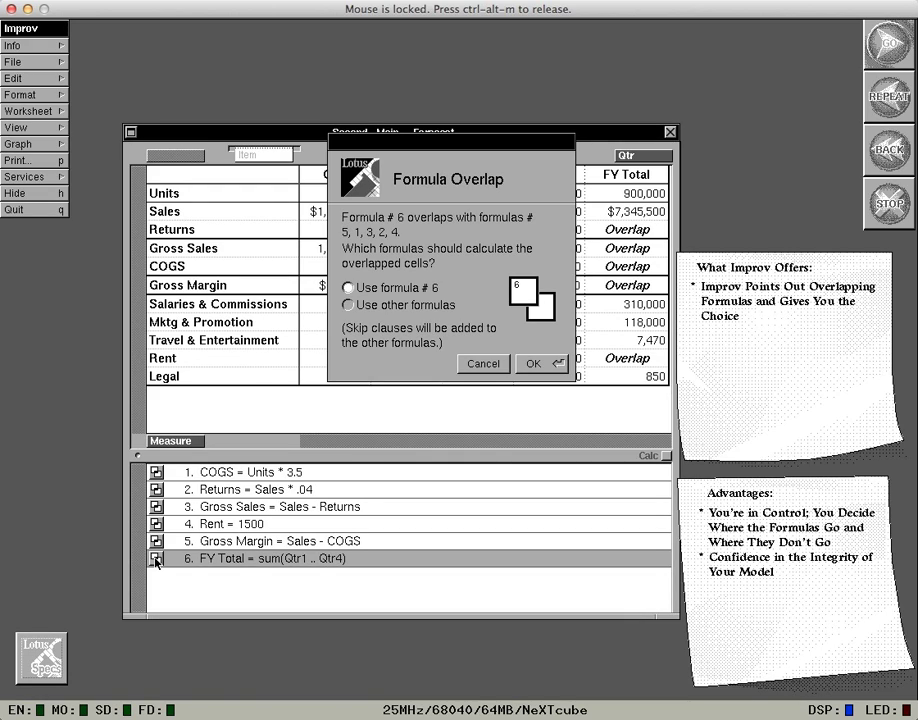
Keep formula 6 for the overlapped cells so other formulas skip FY Total
{"action": "left_click", "coordinate": [539, 365]}
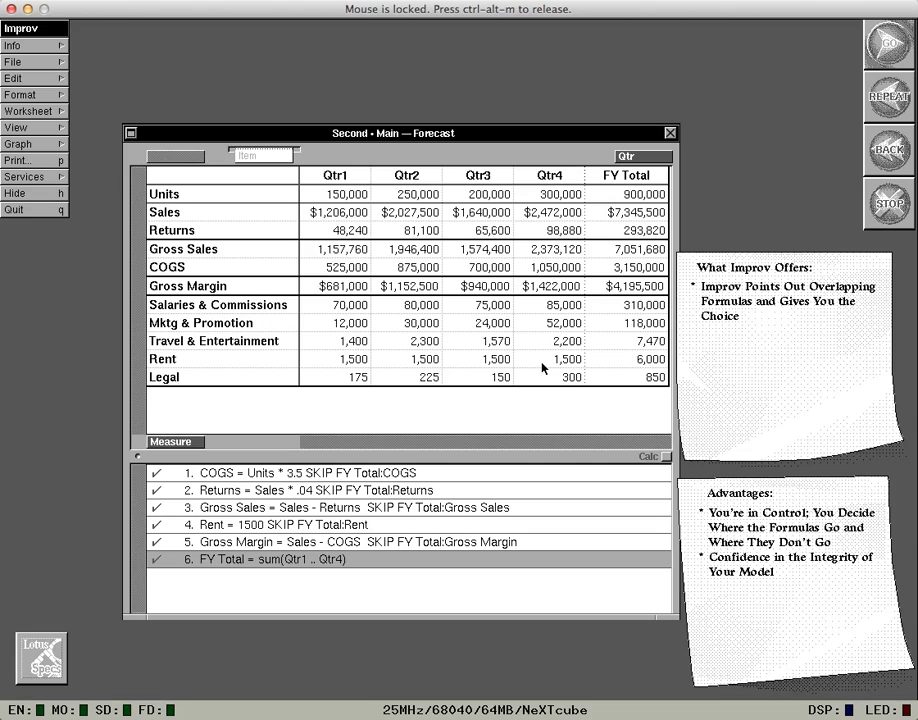
Check which formulas calculate Gross Sales, then move on to grouping the five expense rows
{"action": "left_click", "coordinate": [894, 48]}
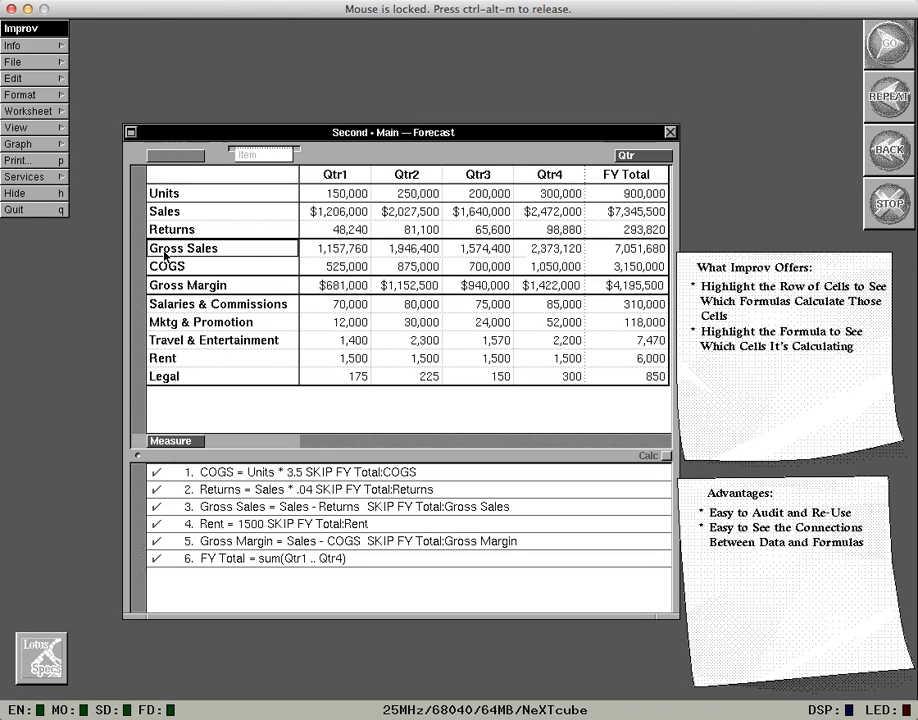
{"action": "left_click", "coordinate": [165, 254]}
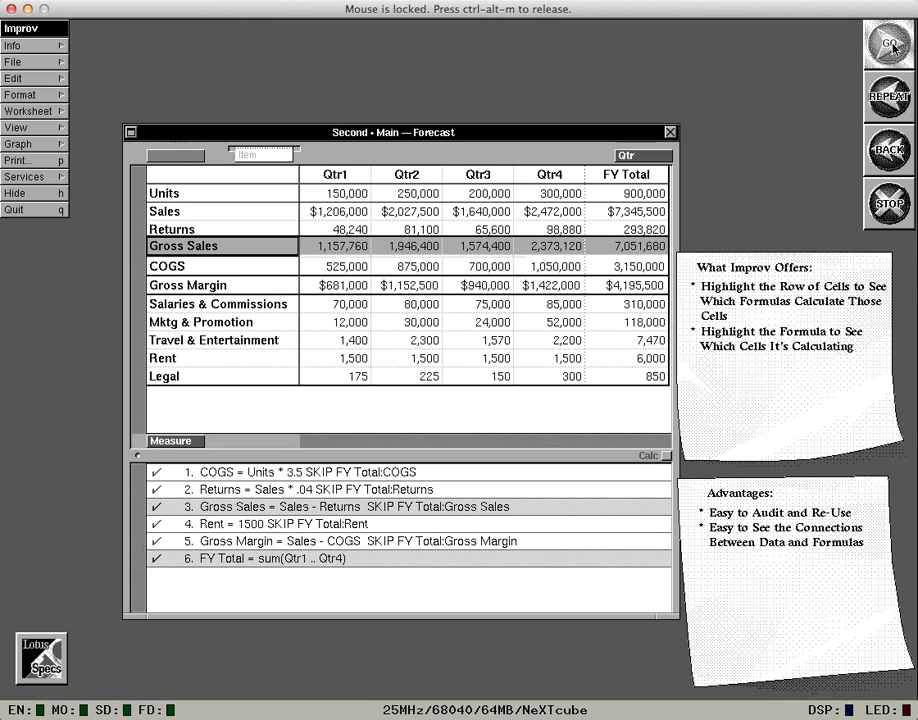
{"action": "left_click", "coordinate": [893, 46]}
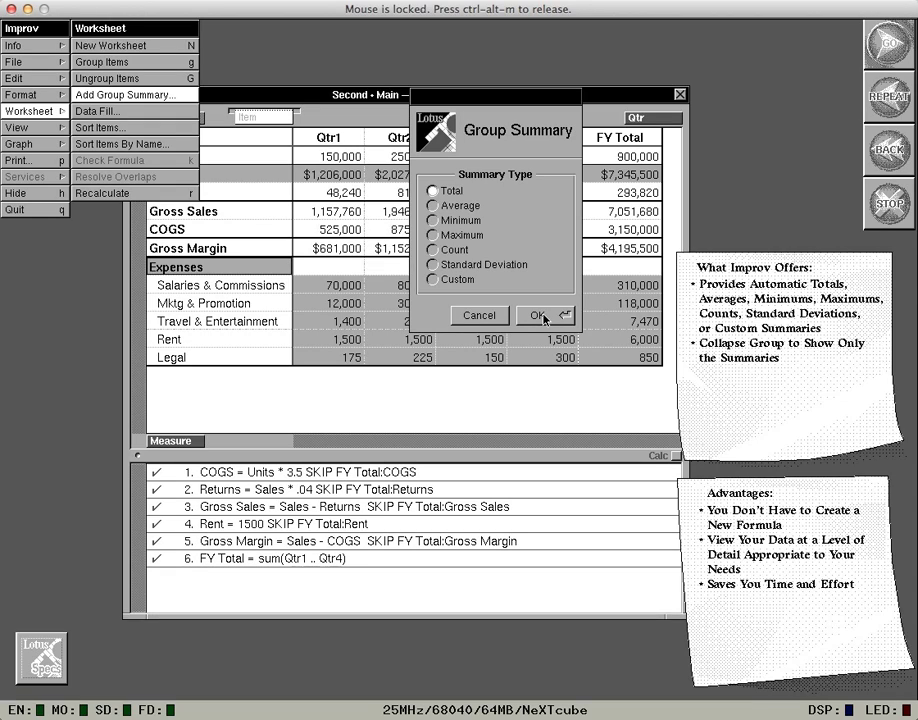
Add a Total summary to Expenses and collapse the group to its 442,320 Total row
{"action": "left_click", "coordinate": [541, 316]}
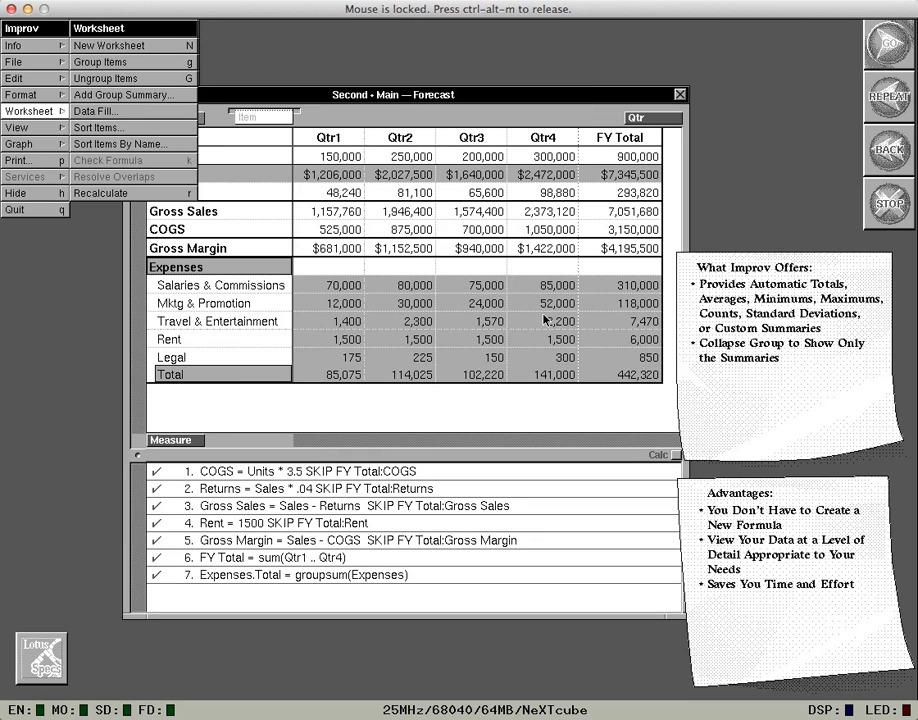
{"action": "left_click", "coordinate": [33, 128]}
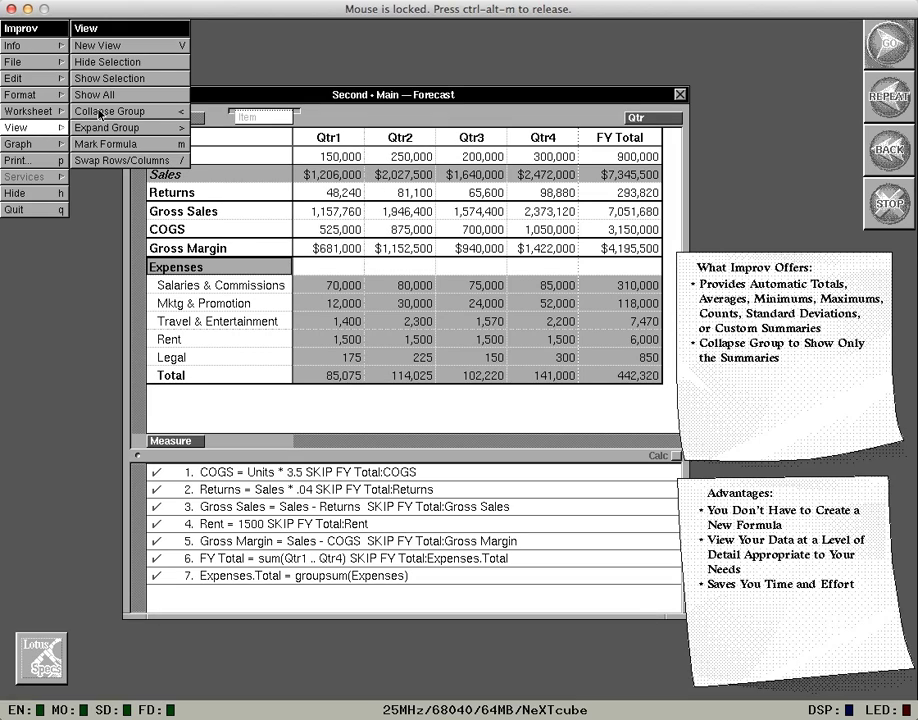
{"action": "left_click", "coordinate": [100, 112]}
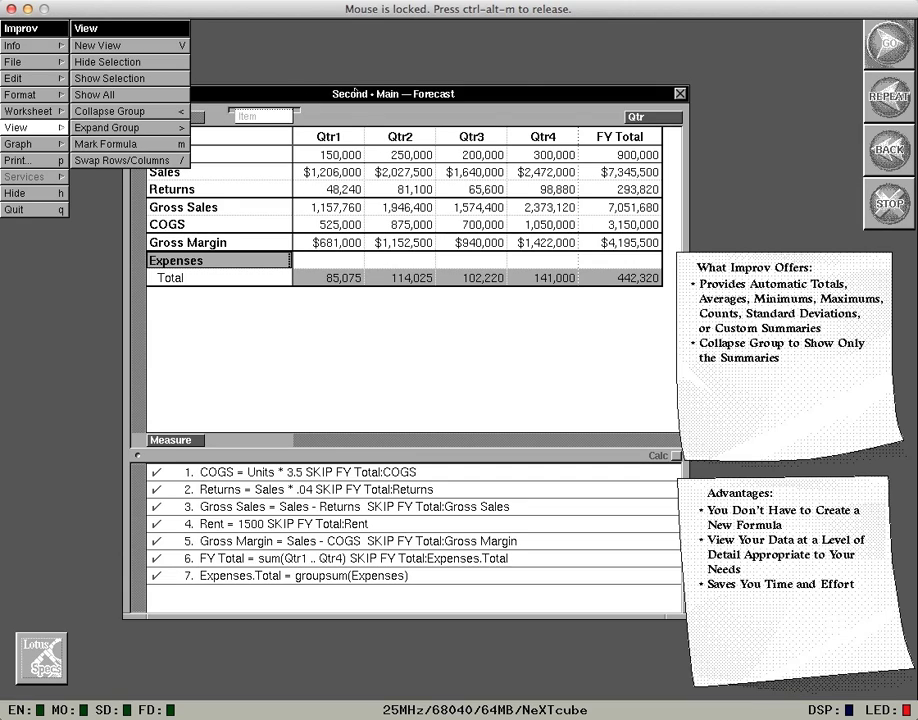
Add a Product category with Compact Disks, Tapes and LPs items
{"action": "left_click", "coordinate": [893, 45]}
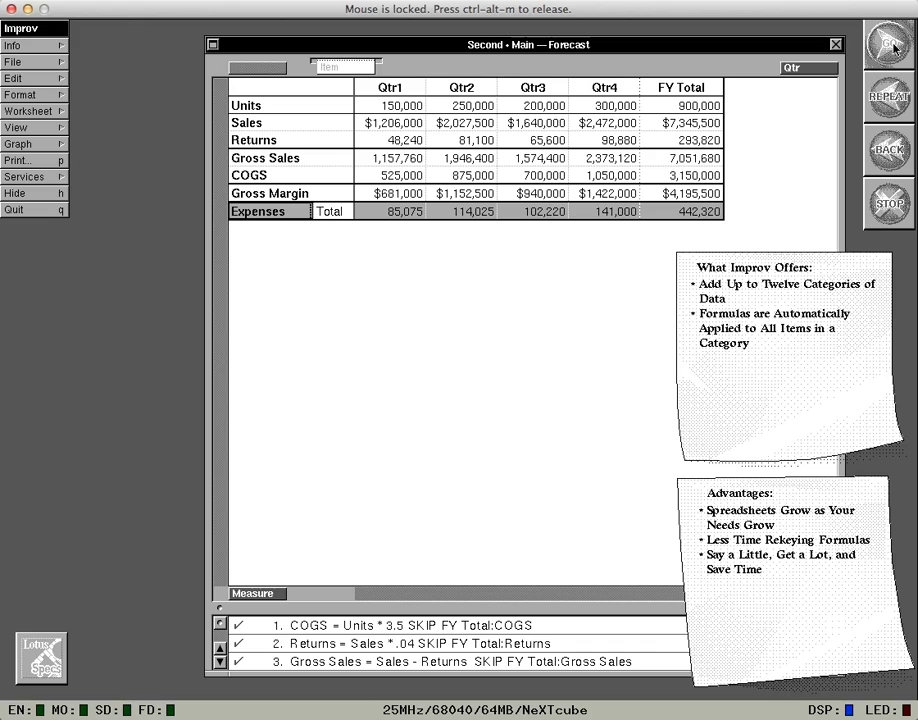
{"action": "left_click", "coordinate": [893, 45]}
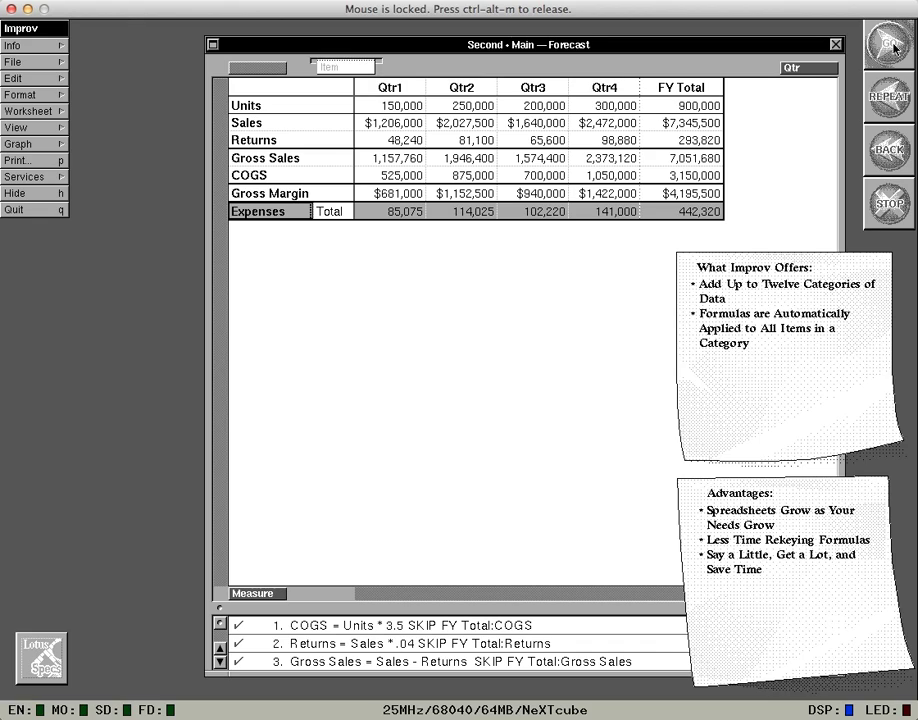
{"action": "left_click", "coordinate": [33, 78]}
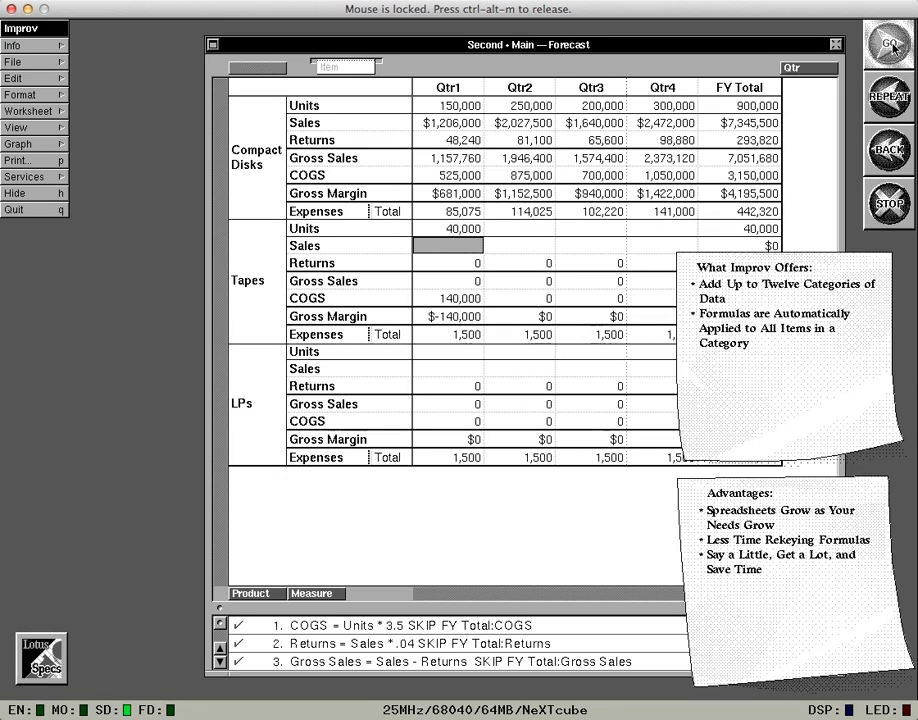
Add a new category to the Forecast worksheet and name it Plan
{"action": "left_click", "coordinate": [893, 48]}
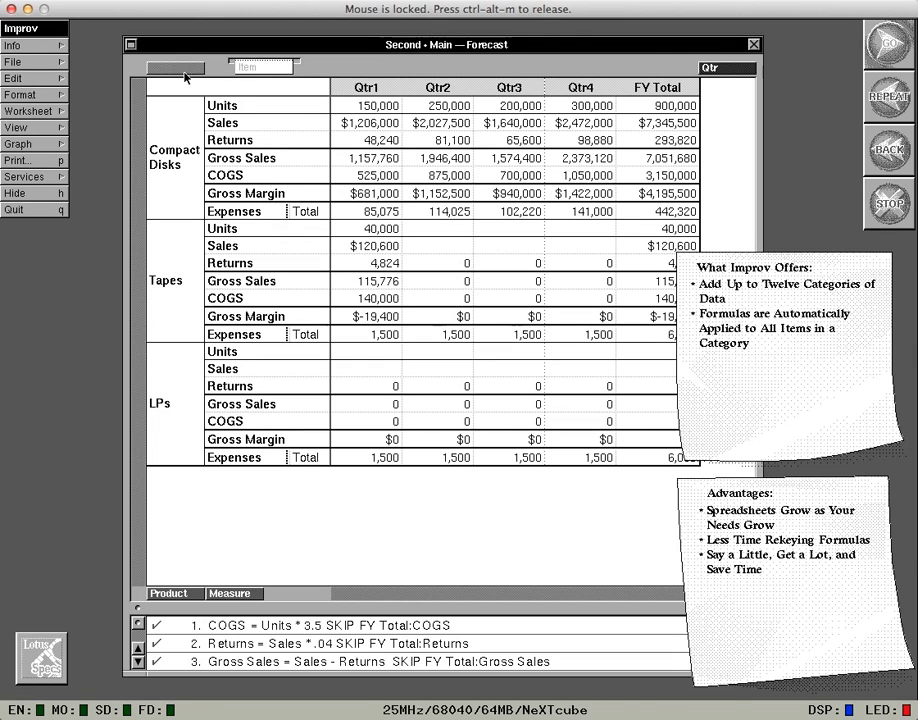
{"action": "left_click", "coordinate": [34, 79]}
{"action": "key", "text": "super+plus"}
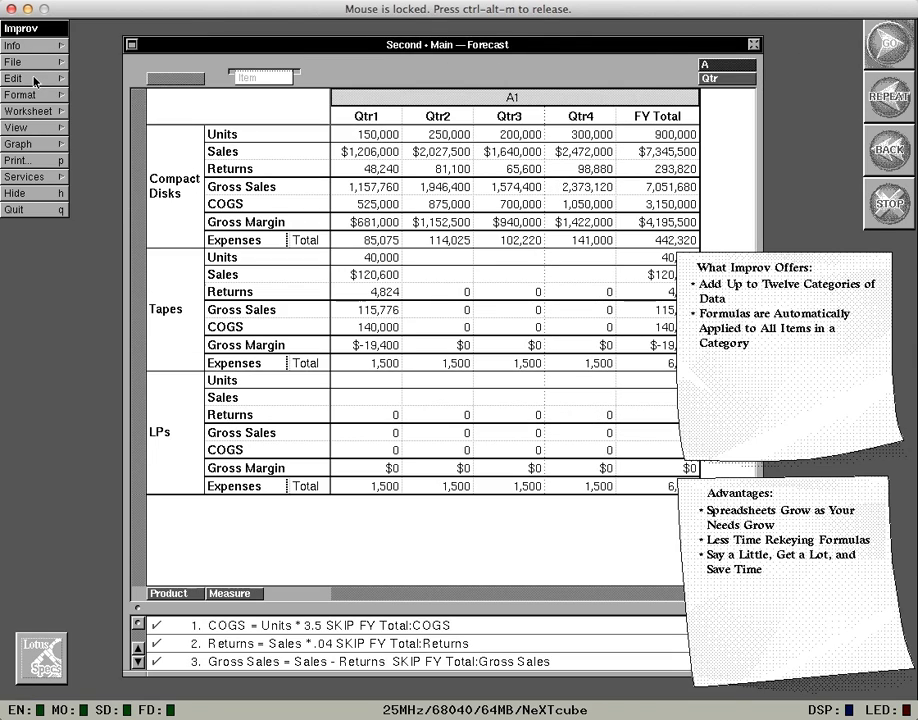
{"action": "type", "text": "Plan"}
{"action": "key", "text": "Return"}
Rename the Plan category's first item to Budget and select its data
{"action": "left_click", "coordinate": [451, 98]}
{"action": "type", "text": "Budget"}
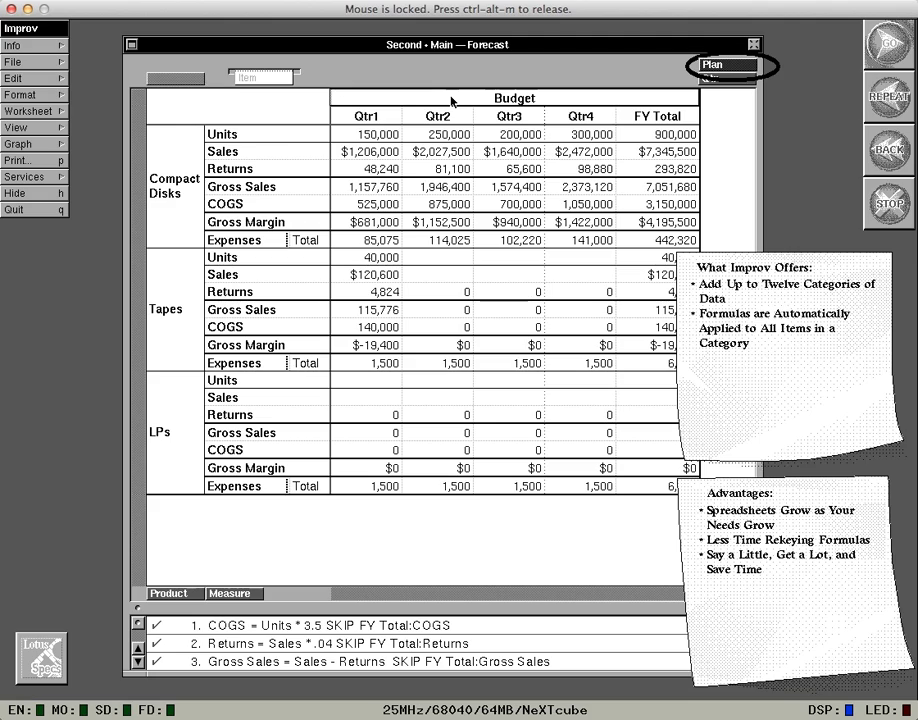
{"action": "key", "text": "Return"}
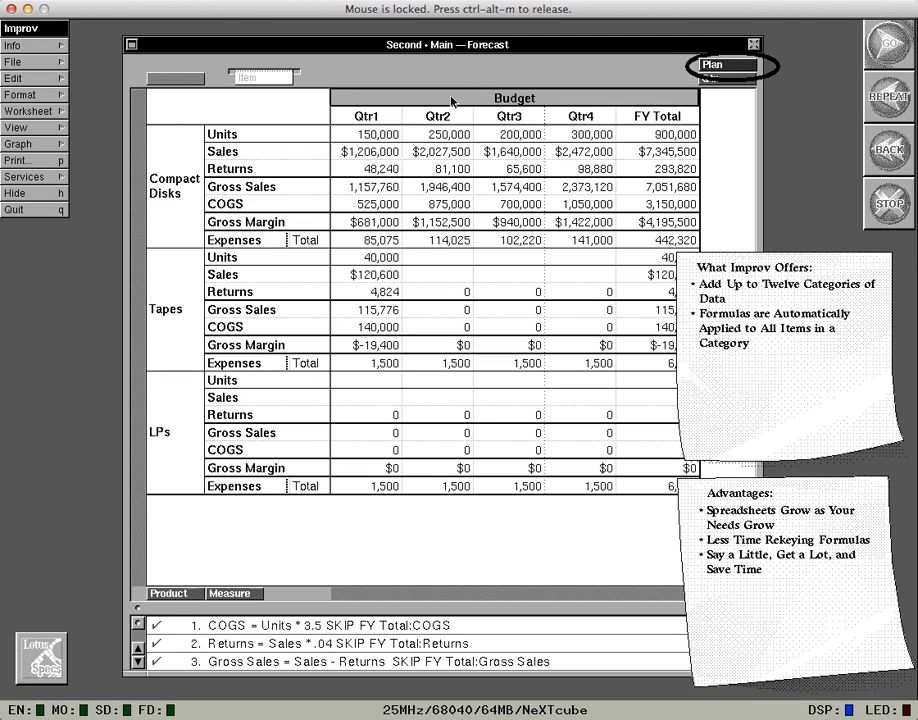
{"action": "left_click", "coordinate": [451, 100]}
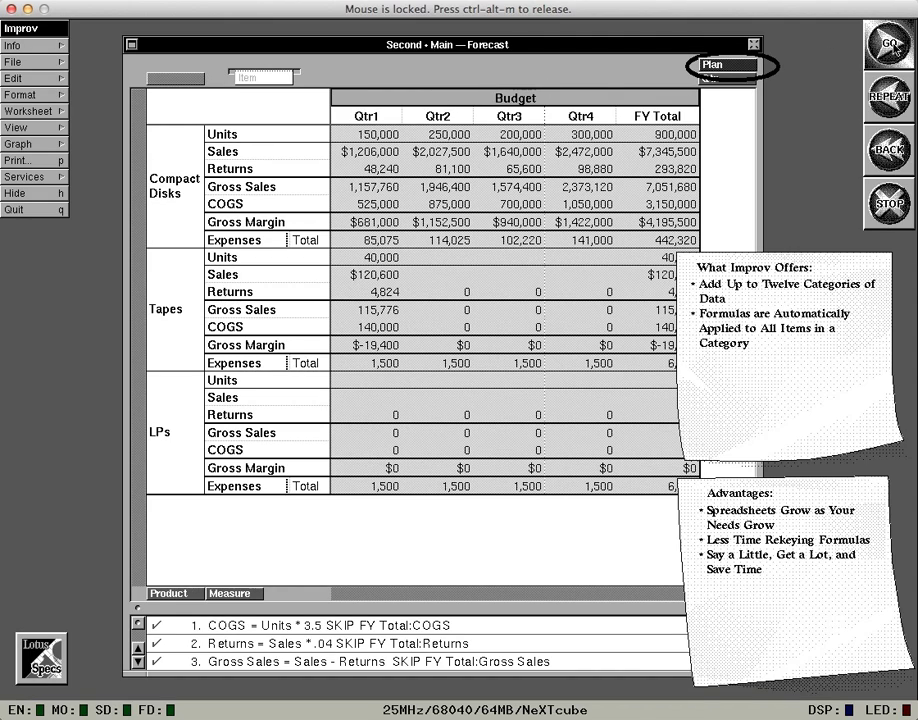
{"action": "left_click", "coordinate": [893, 45]}
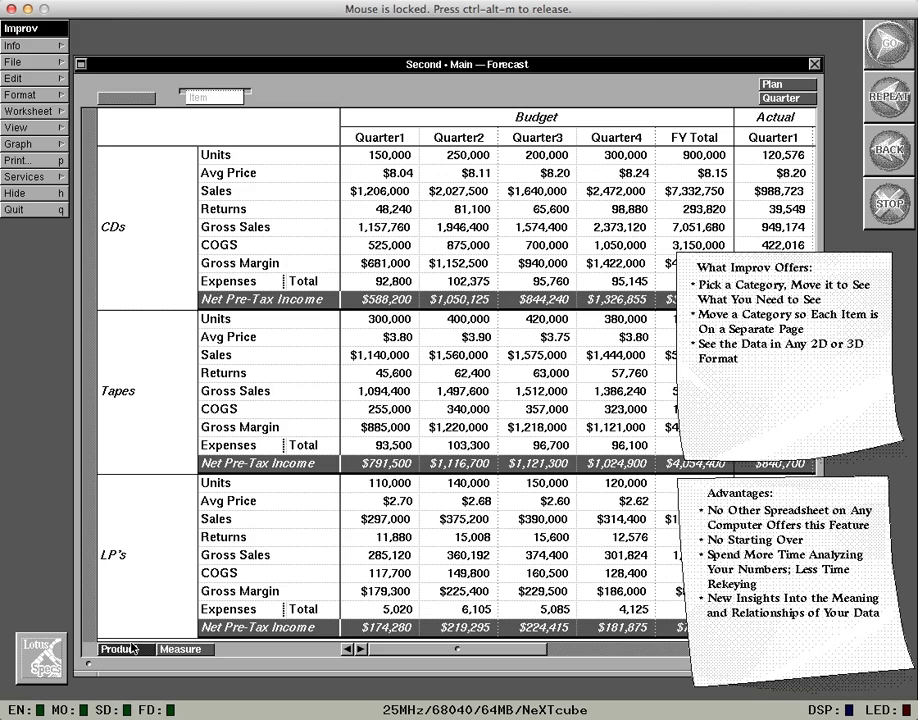
Drag the Product tile to the column area so Budget, Actual and Variance become rows
{"action": "mouse_move", "coordinate": [133, 648]}
{"action": "left_mouse_down"}
{"action": "mouse_move", "coordinate": [263, 631]}
{"action": "mouse_move", "coordinate": [133, 648]}
{"action": "left_mouse_up"}
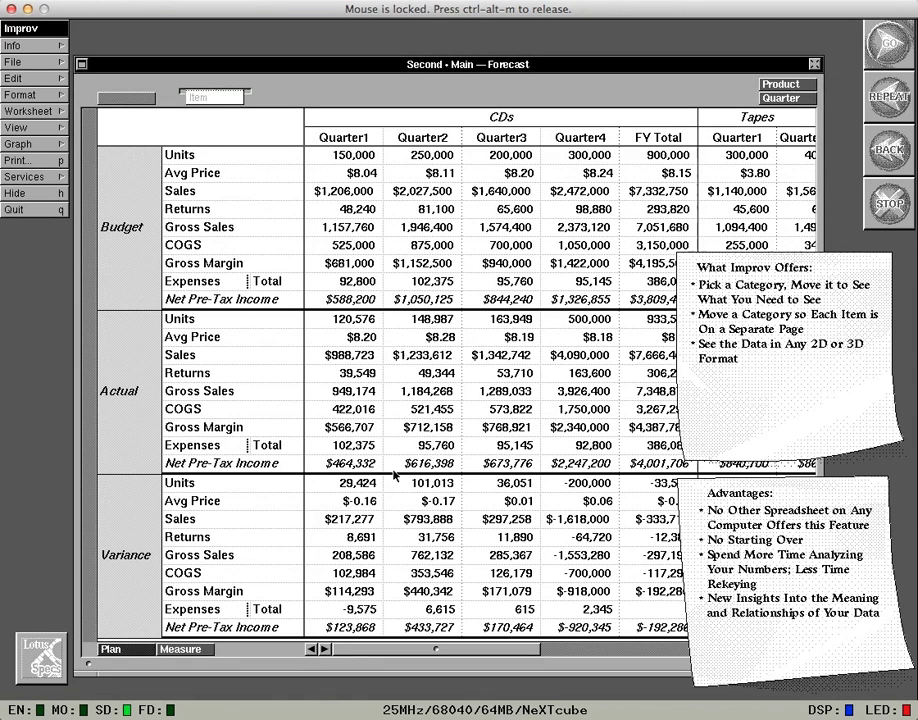
Pivot Quarter into a page category showing Quarter1 plans by product, then advance to Worksheet Import
{"action": "left_click", "coordinate": [882, 50]}
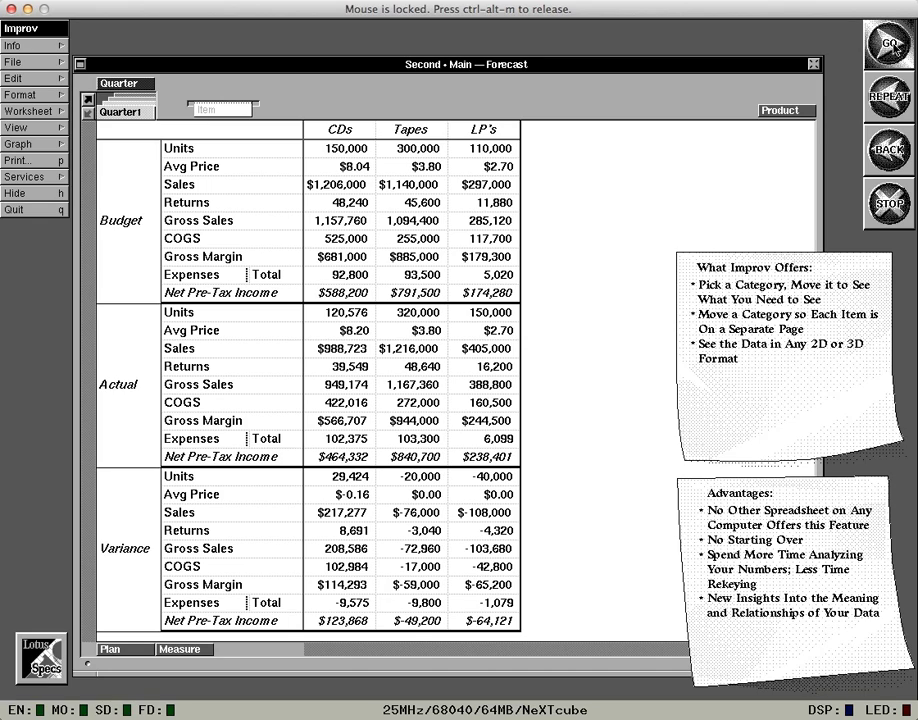
{"action": "left_click", "coordinate": [891, 44]}
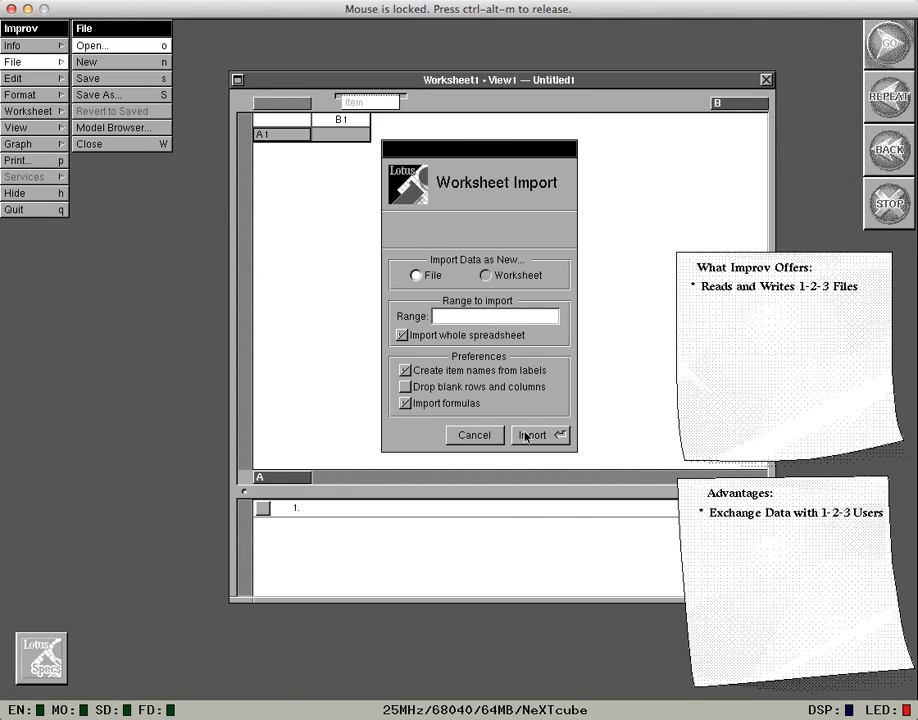
Advance past the 1-2-3 import settings to the 'Create Compelling Presentations' title screen
{"action": "left_click", "coordinate": [893, 47]}
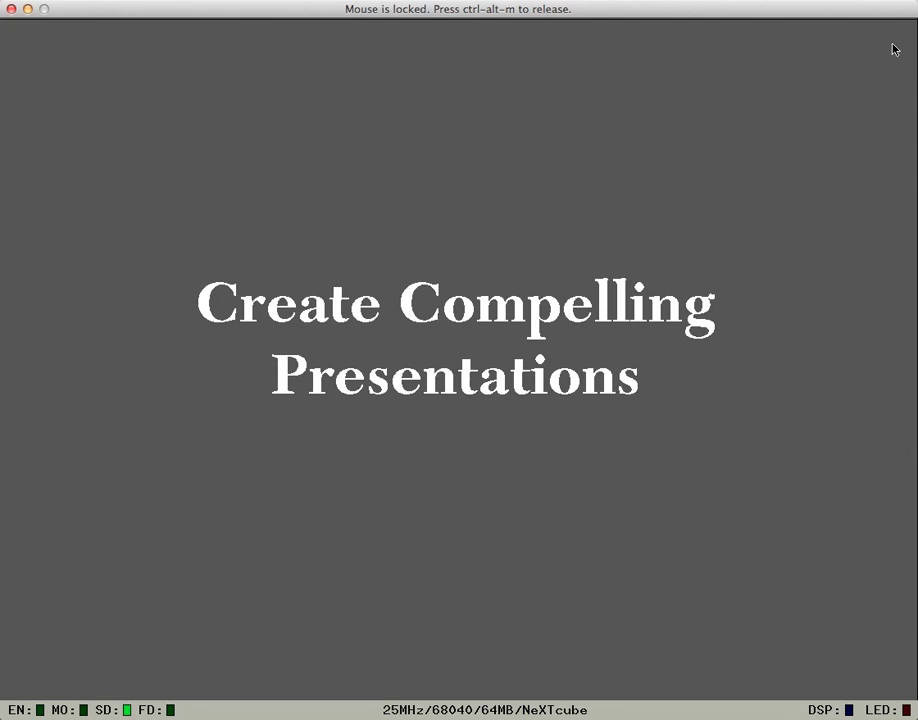